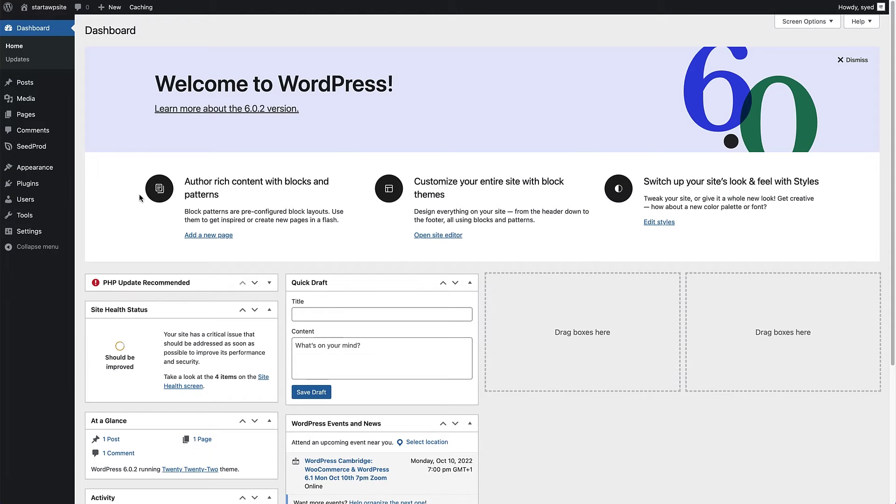
{"action": "mouse_move", "coordinate": [25, 198]}
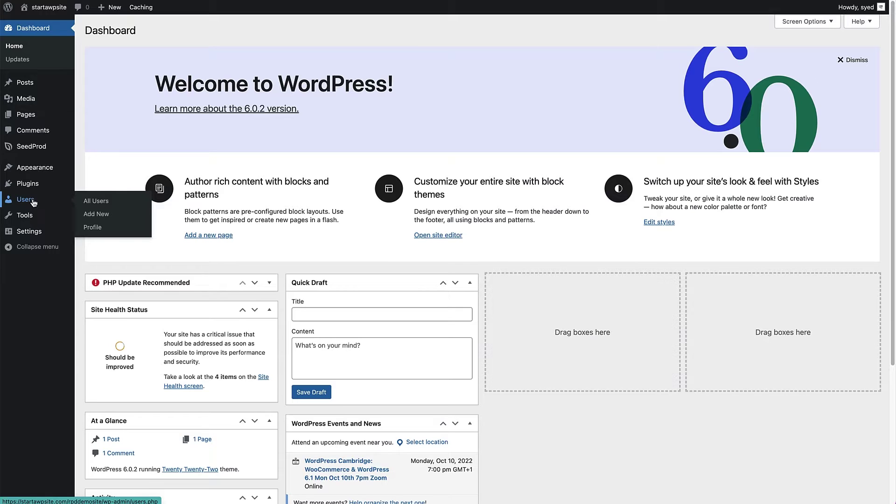
Step: Show the list of WordPress site users
{"action": "left_click", "coordinate": [25, 199]}
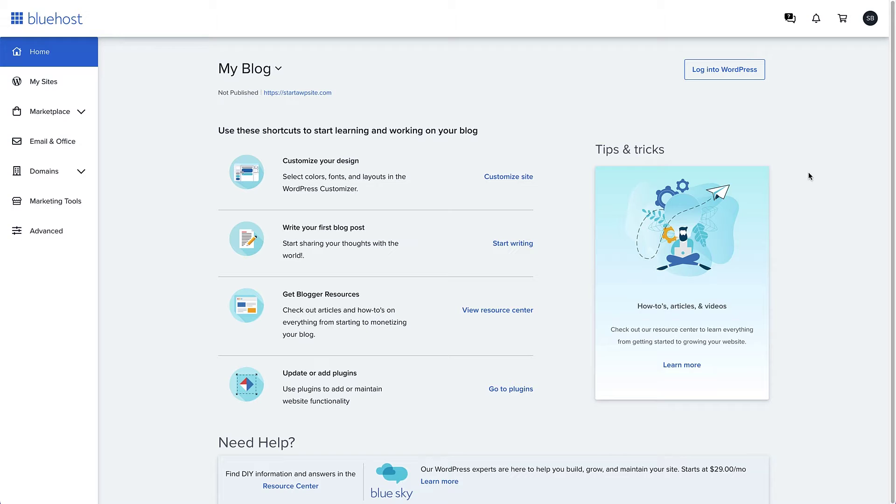
Step: Open cPanel File Manager from Bluehost's Advanced tools page
{"action": "left_click", "coordinate": [49, 231]}
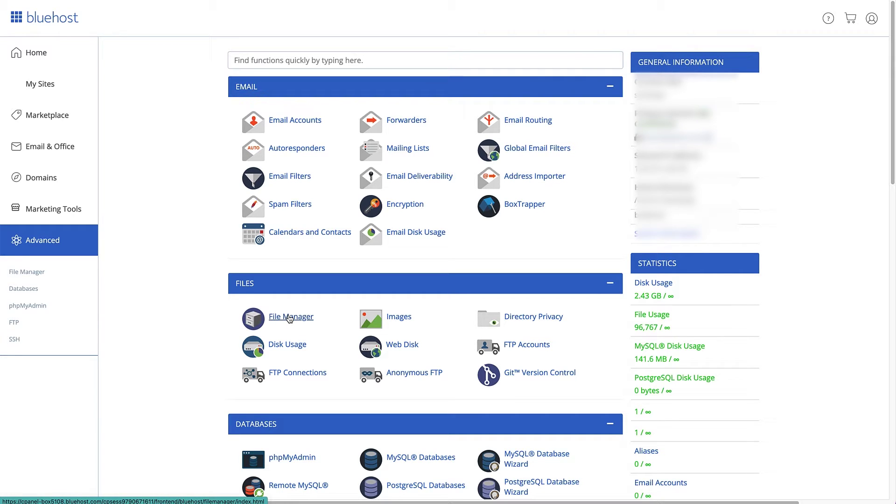
{"action": "left_click", "coordinate": [287, 319]}
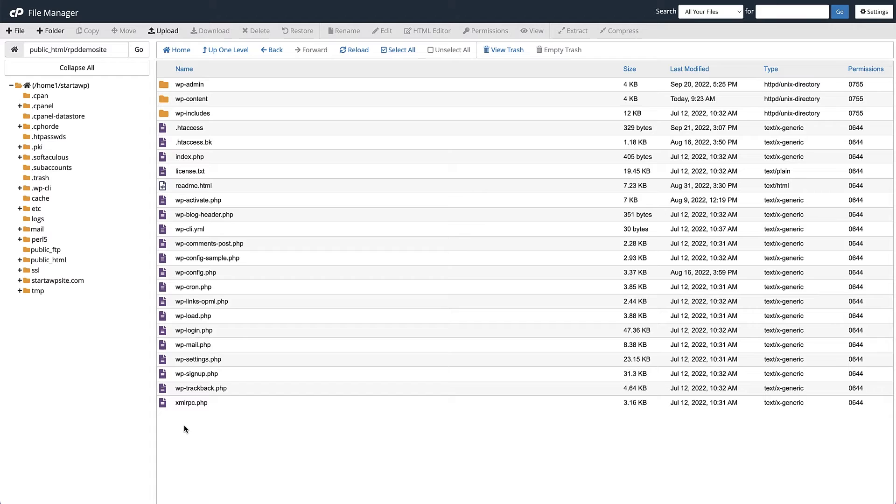
Step: Delete the .htaccess file in the site root and confirm moving it to trash
{"action": "left_click", "coordinate": [186, 130]}
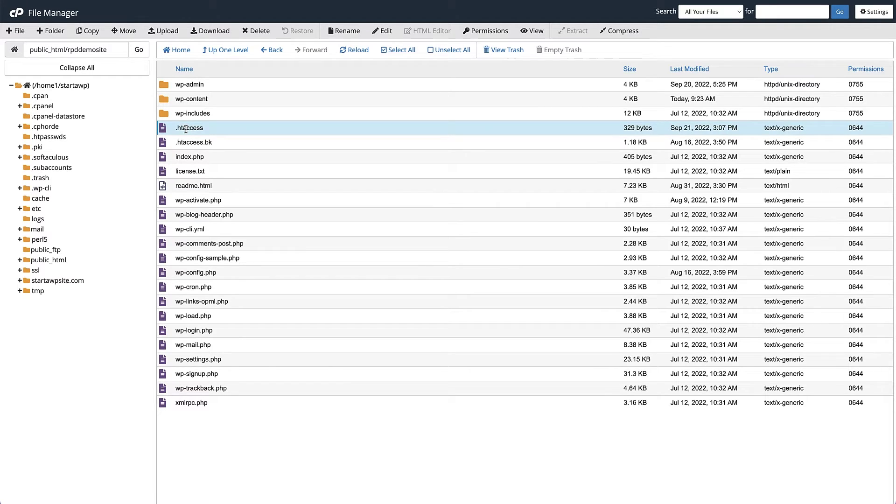
{"action": "right_click", "coordinate": [186, 129]}
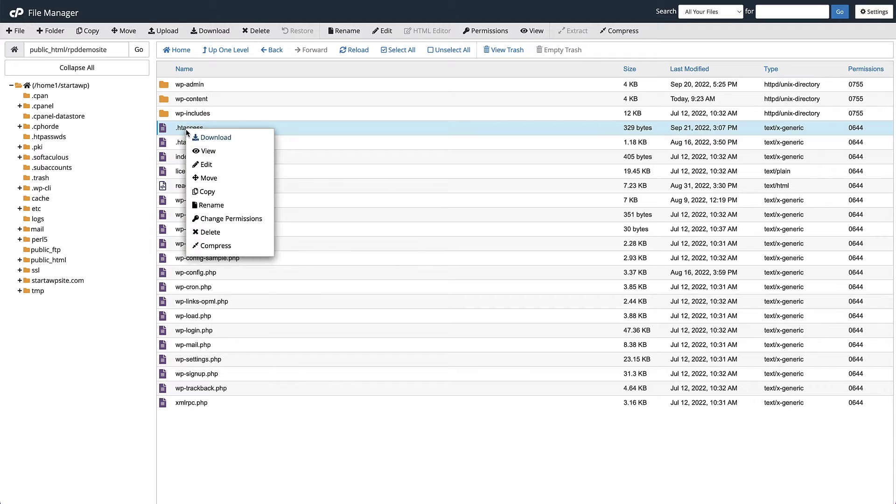
{"action": "left_click", "coordinate": [210, 232]}
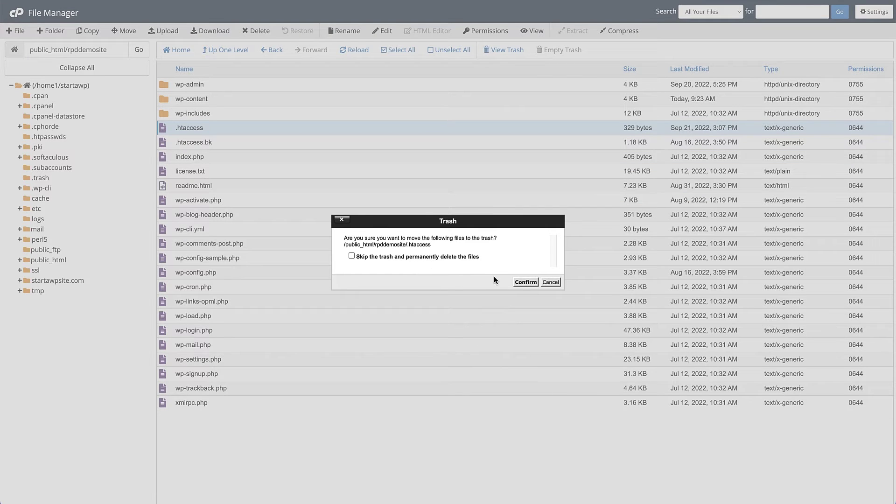
{"action": "left_click", "coordinate": [519, 282]}
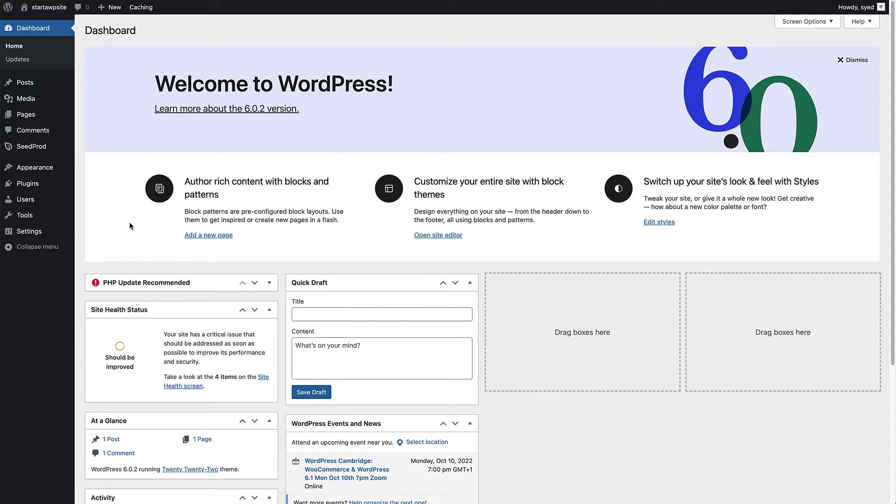
{"action": "mouse_move", "coordinate": [29, 231]}
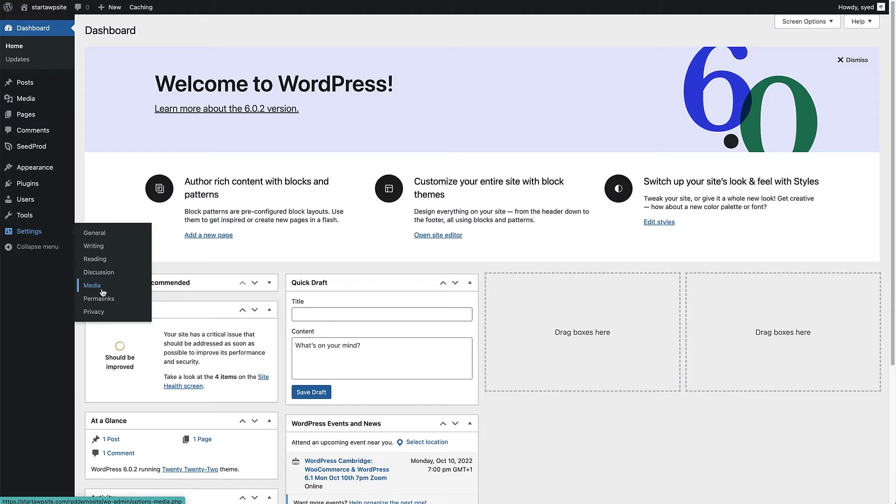
Step: Resave the Settings > Permalinks page to regenerate .htaccess
{"action": "left_click", "coordinate": [102, 299]}
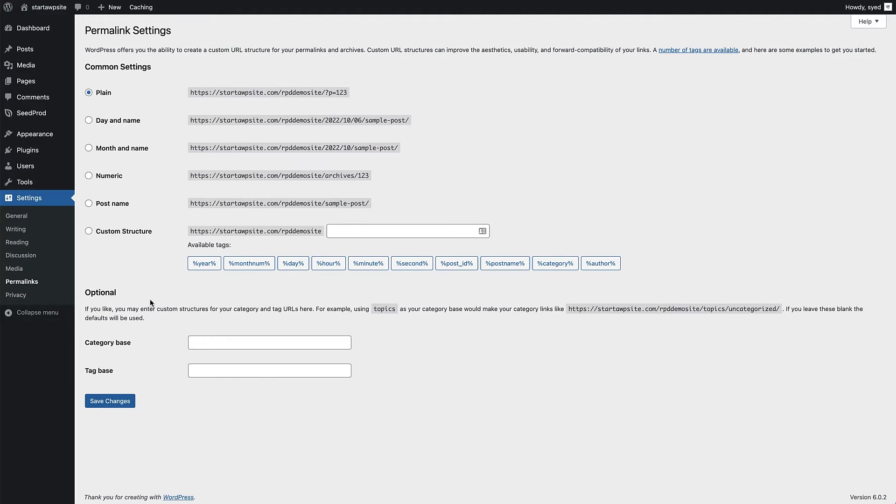
{"action": "left_click", "coordinate": [113, 402]}
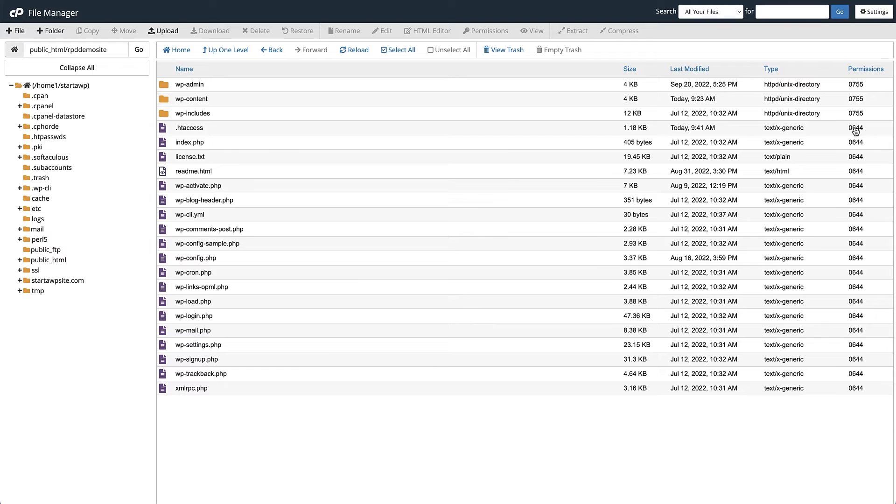
{"action": "right_click", "coordinate": [854, 128]}
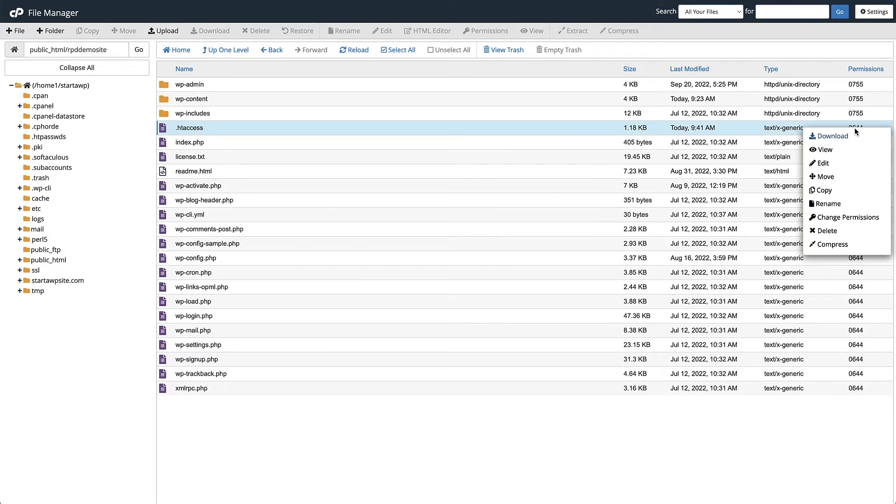
{"action": "left_click", "coordinate": [854, 217]}
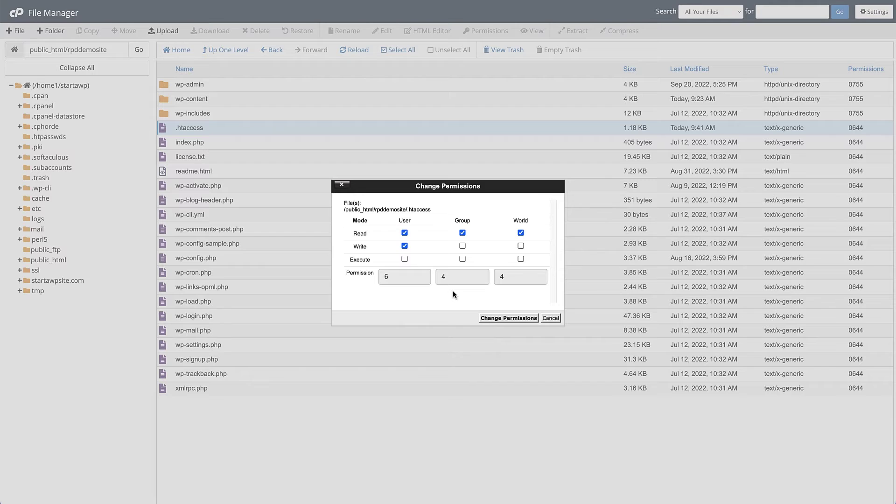
{"action": "left_click", "coordinate": [551, 318]}
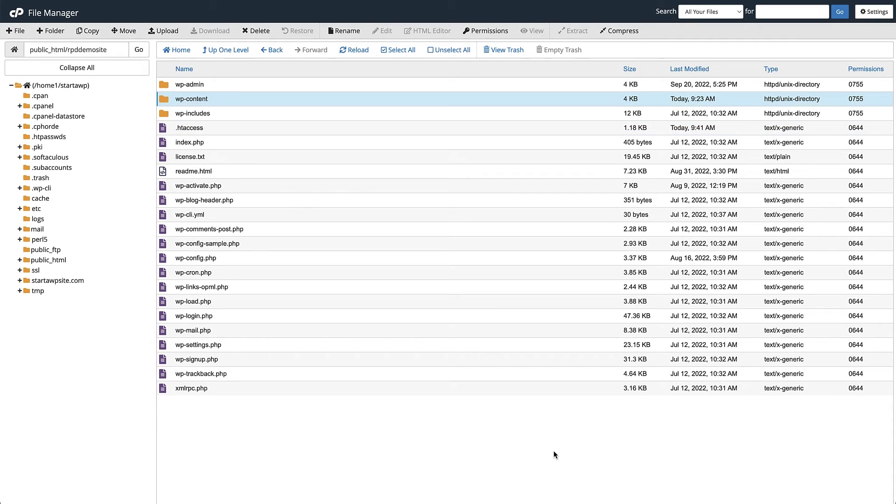
Step: Rename the wp-content/plugins folder to 'plugins.deactivate'
{"action": "double_click", "coordinate": [162, 99]}
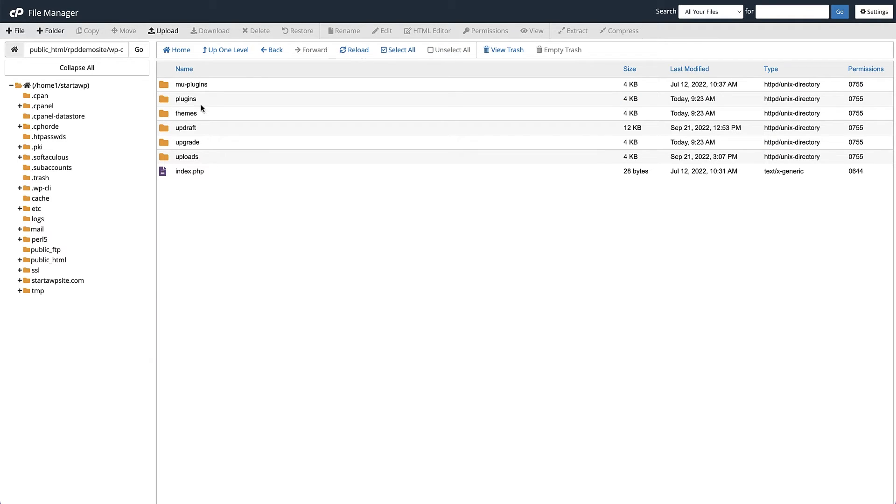
{"action": "right_click", "coordinate": [175, 102]}
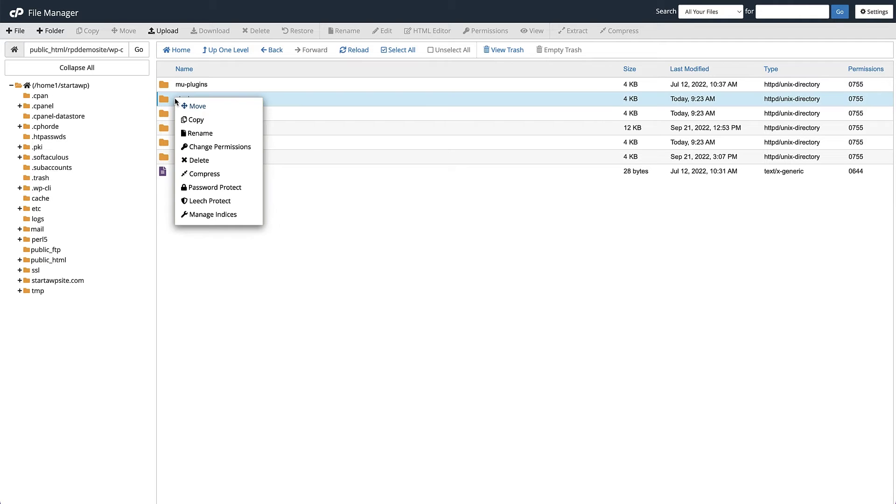
{"action": "left_click", "coordinate": [205, 134]}
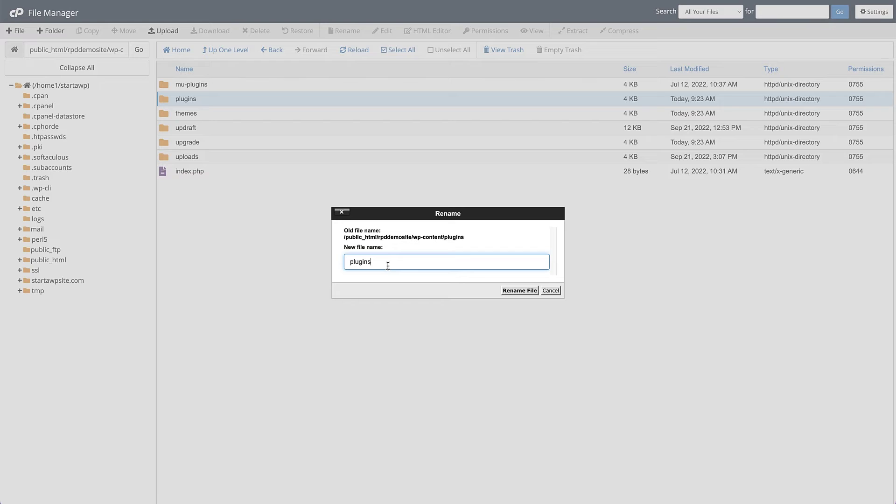
{"action": "type", "text": ".deactivate"}
{"action": "left_click", "coordinate": [520, 290]}
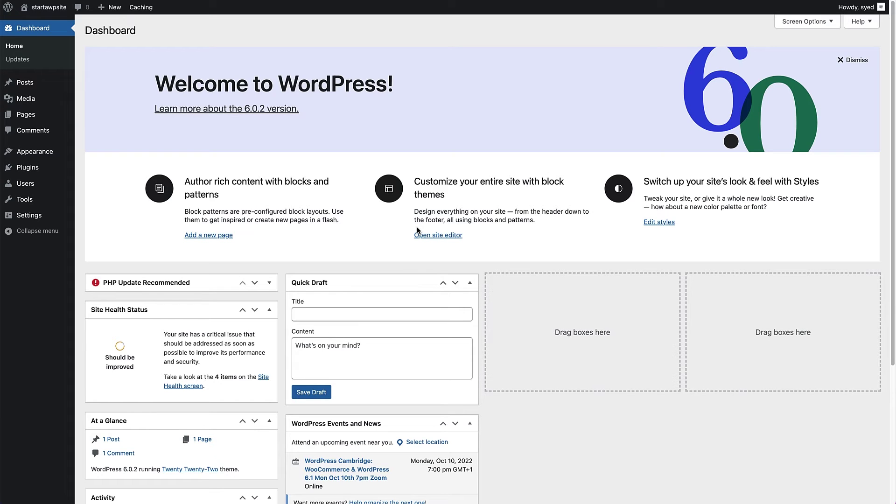
Step: Show the Plugins page with the two plugins deactivated for missing files
{"action": "left_click", "coordinate": [32, 167]}
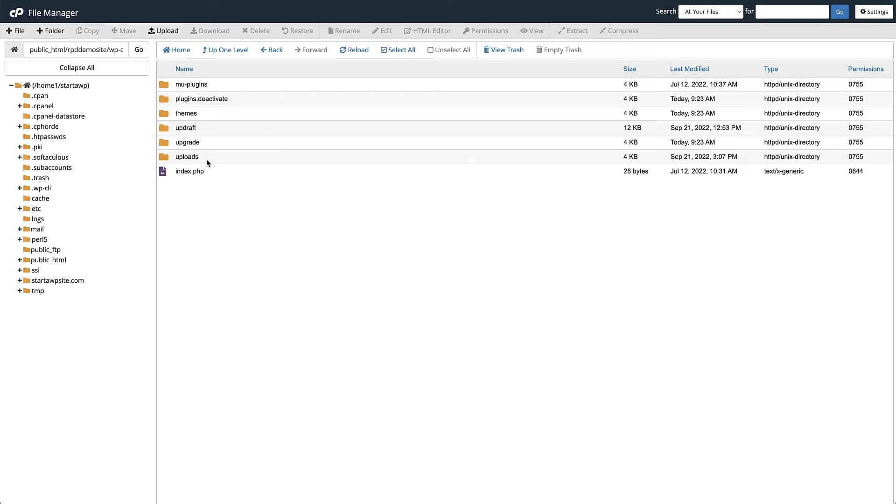
Step: Remove the '.deactivate' suffix so the wp-content folder is named 'plugins' again
{"action": "right_click", "coordinate": [189, 102]}
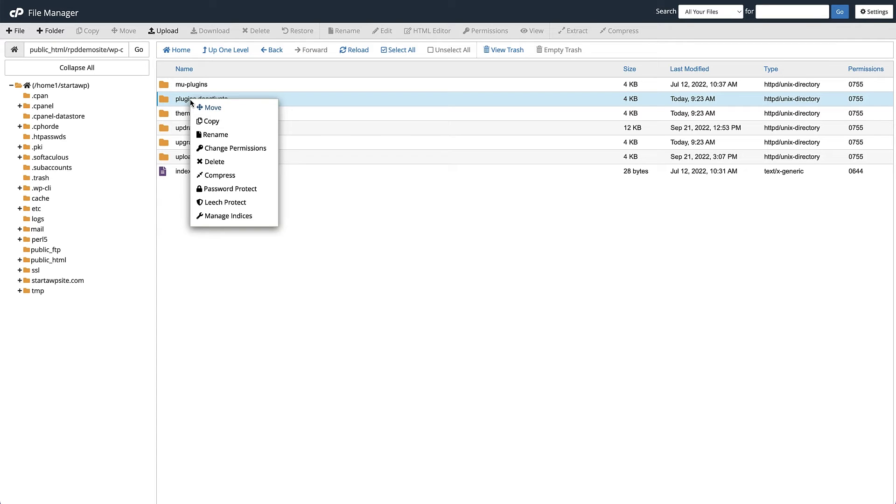
{"action": "left_click", "coordinate": [209, 136]}
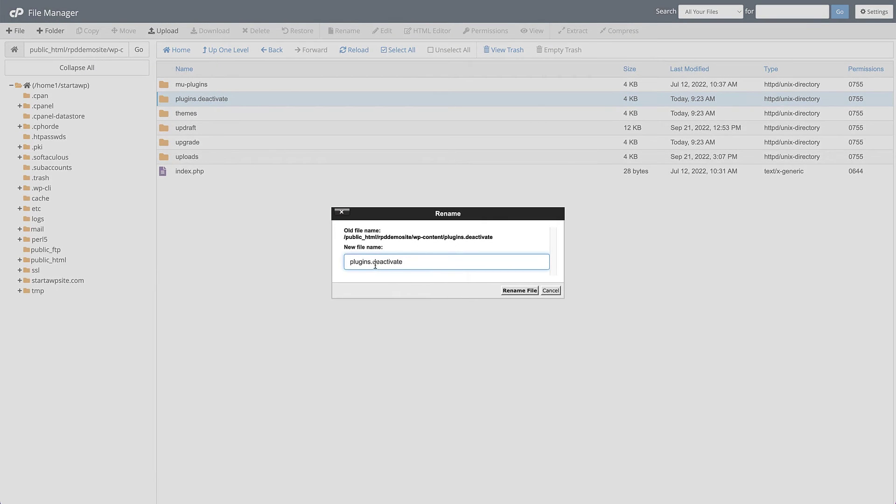
{"action": "left_click_drag", "start_coordinate": [371, 264], "coordinate": [461, 274]}
{"action": "key", "text": "BackSpace"}
{"action": "left_click", "coordinate": [510, 291]}
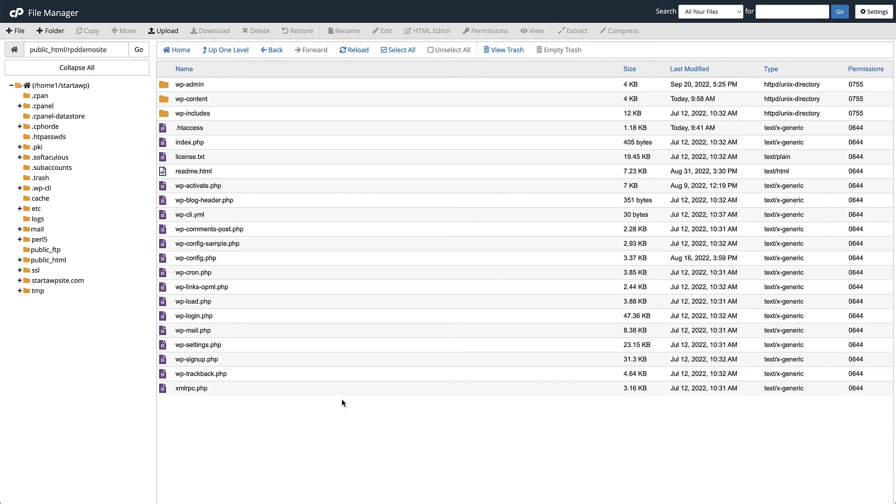
Step: In wp-content/themes, rename the blocksy folder to 'blocksy.deactivate'
{"action": "double_click", "coordinate": [166, 97]}
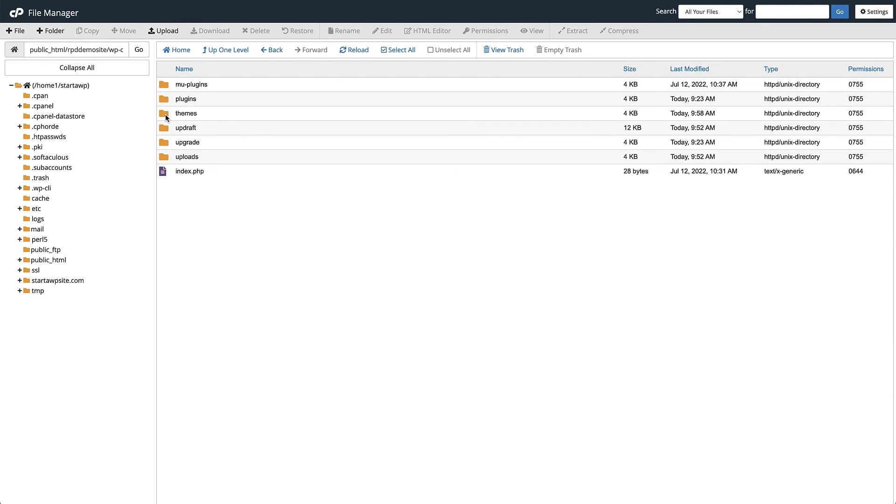
{"action": "double_click", "coordinate": [165, 115]}
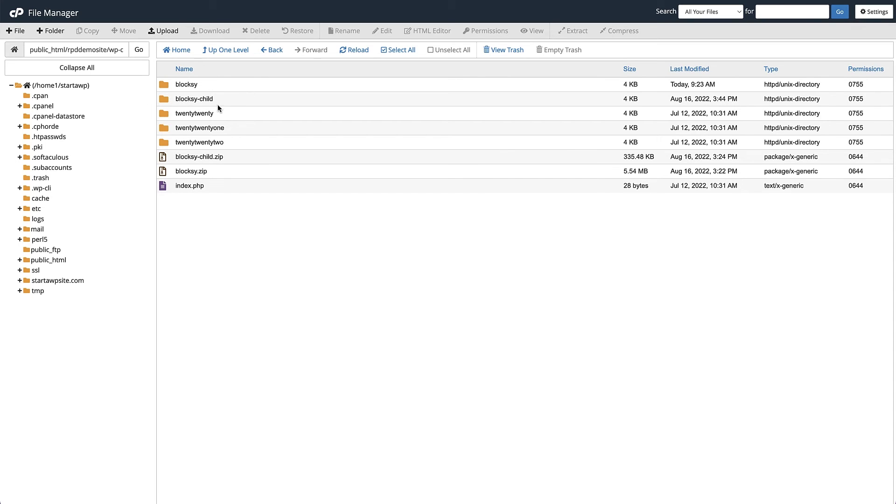
{"action": "right_click", "coordinate": [163, 84]}
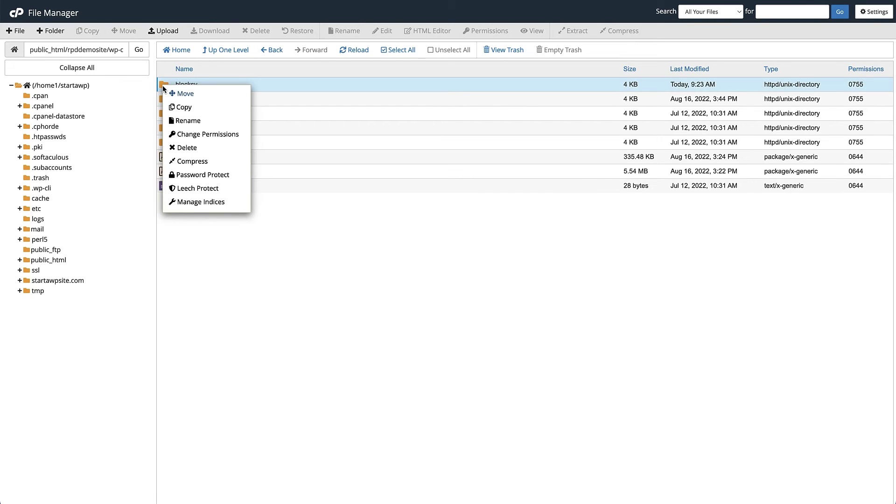
{"action": "left_click", "coordinate": [202, 120]}
{"action": "left_click", "coordinate": [388, 264]}
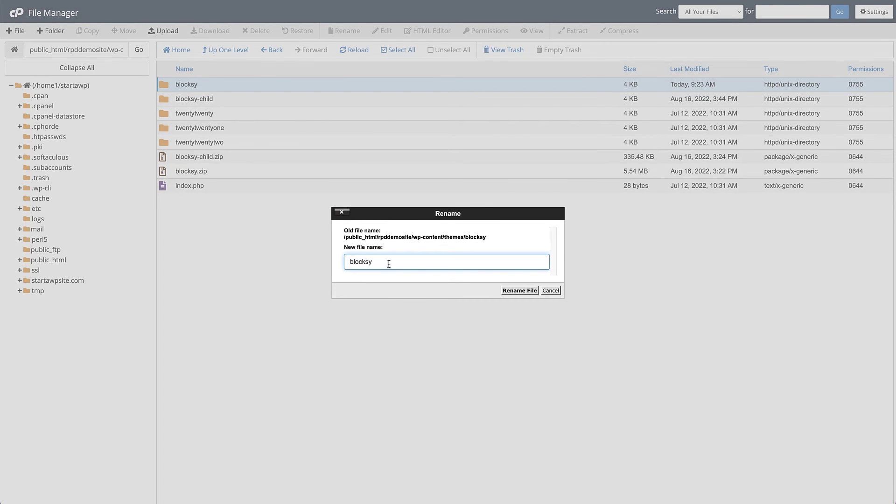
{"action": "type", "text": "."}
{"action": "type", "text": "deactivate"}
{"action": "left_click", "coordinate": [519, 290]}
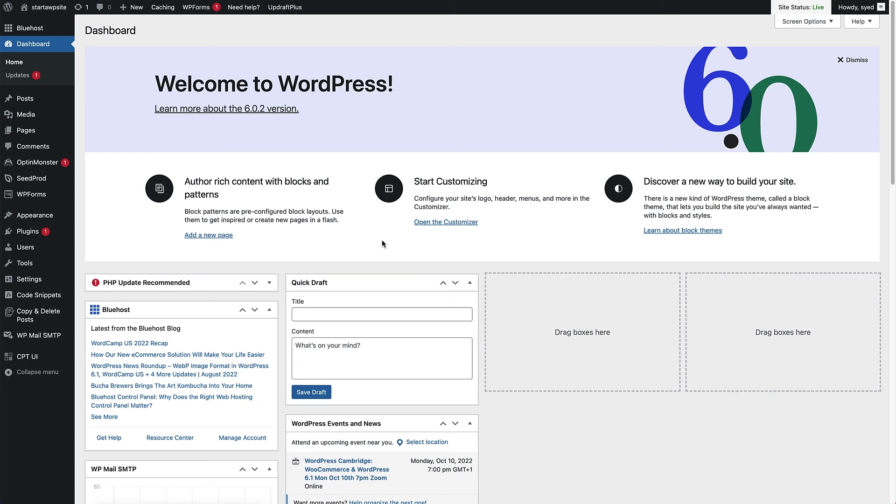
{"action": "mouse_move", "coordinate": [35, 216]}
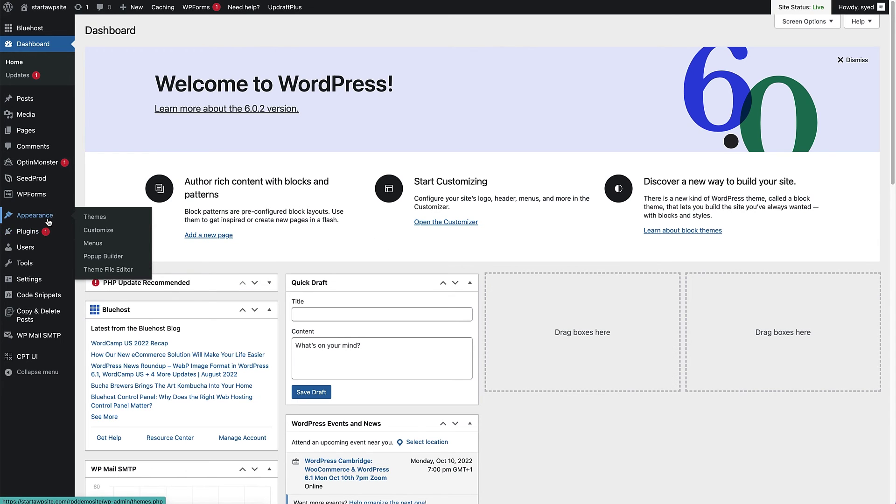
Step: Check the Themes page's broken-Blocksy notice, then view the live site in Twenty Twenty-Two
{"action": "left_click", "coordinate": [91, 220]}
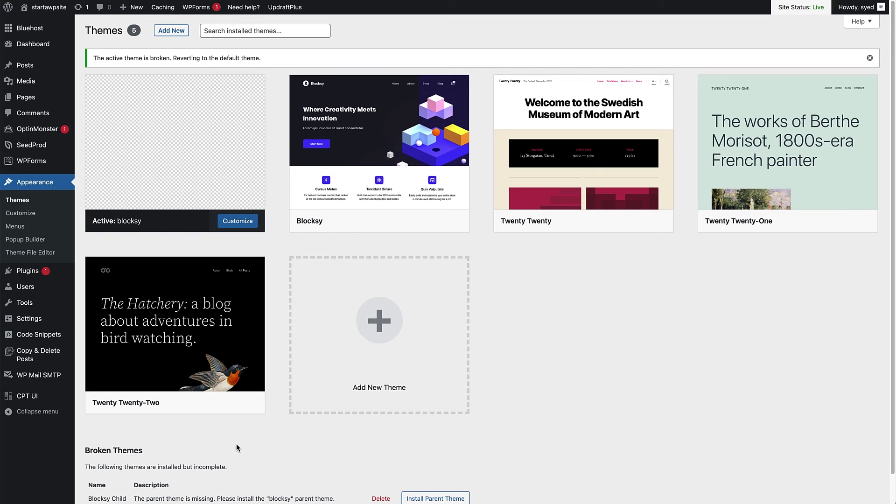
{"action": "left_click", "coordinate": [46, 7]}
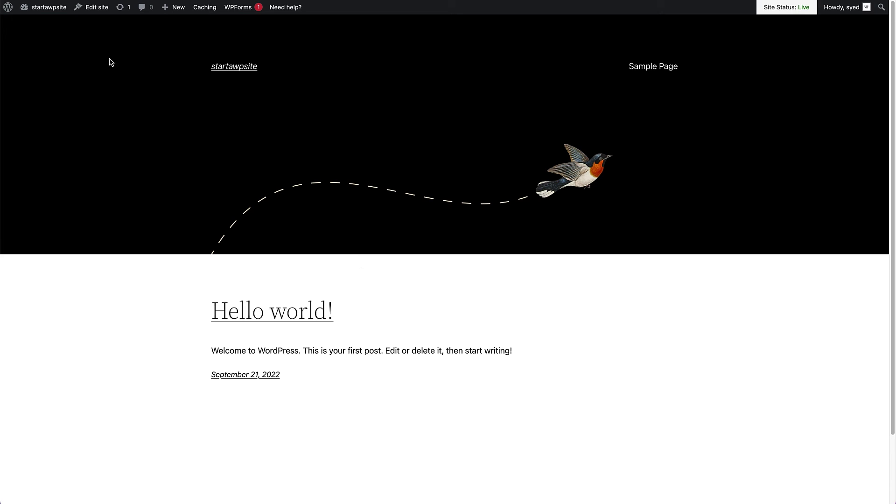
Step: Return to the admin dashboard and show Appearance > Themes with Twenty Twenty-Two active
{"action": "left_click", "coordinate": [48, 7]}
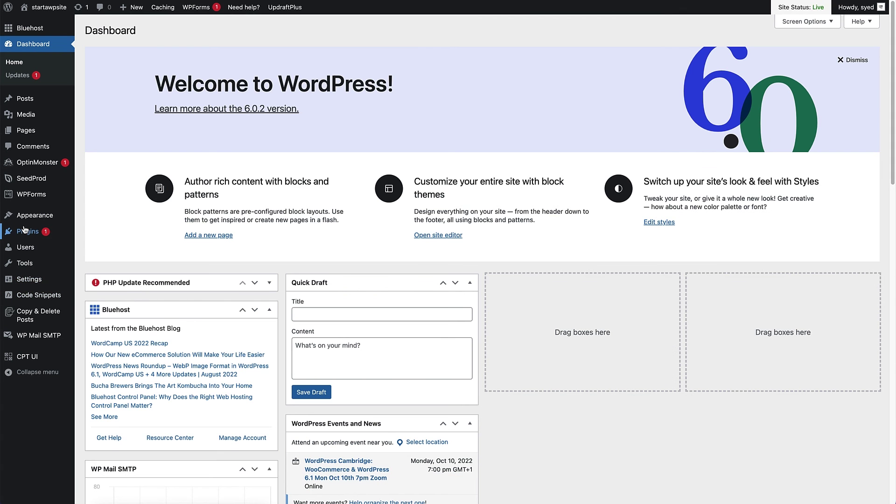
{"action": "mouse_move", "coordinate": [35, 215]}
{"action": "left_click", "coordinate": [94, 223]}
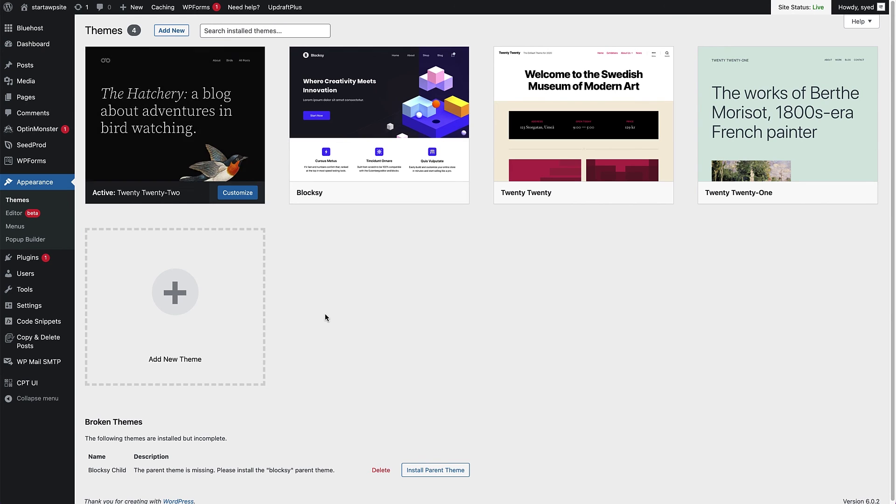
{"action": "scroll", "coordinate": [253, 435], "scroll_direction": "down", "scroll_amount": 1}
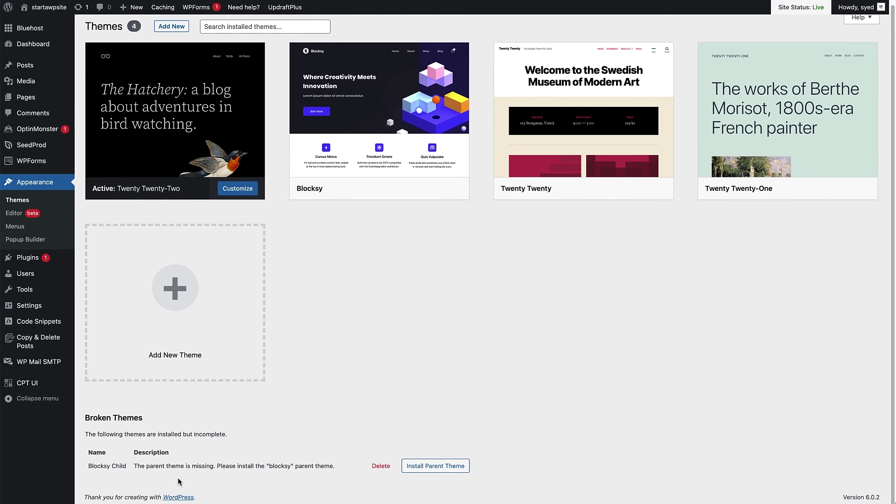